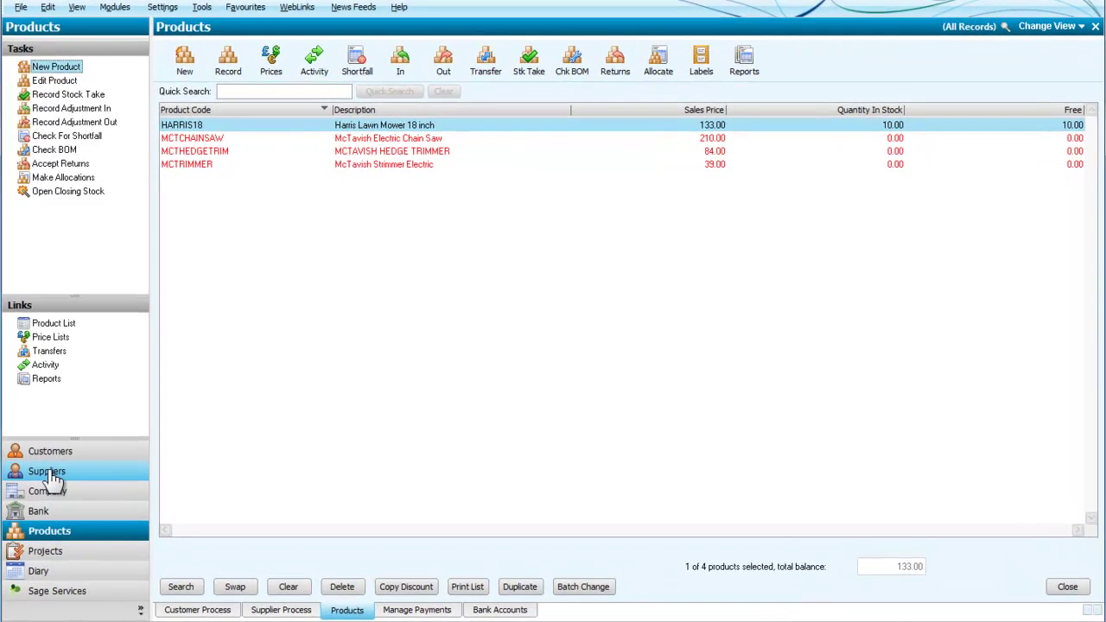
# - Create a new purchase order for supplier account MCTAV001, McTavish Engineering
pyautogui.click(102, 451)
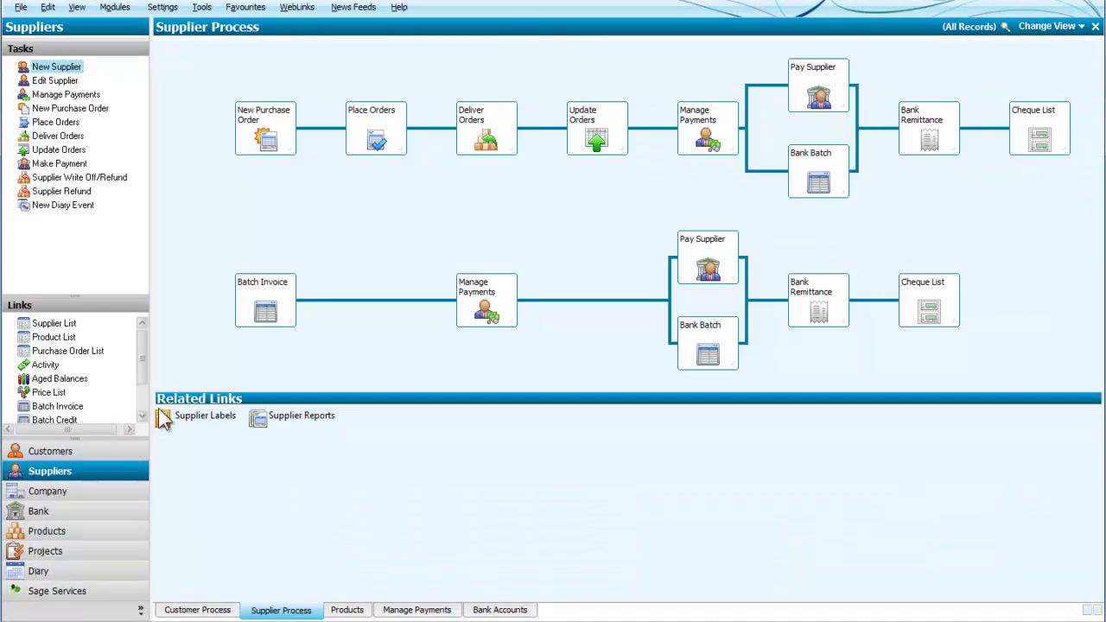
pyautogui.click(268, 130)
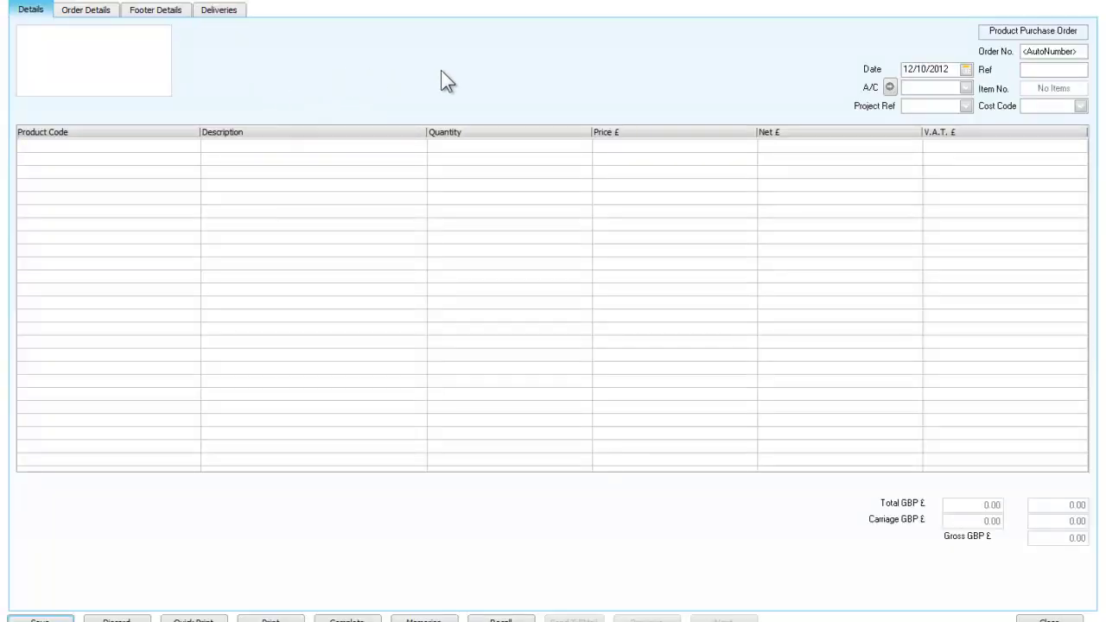
pyautogui.click(966, 88)
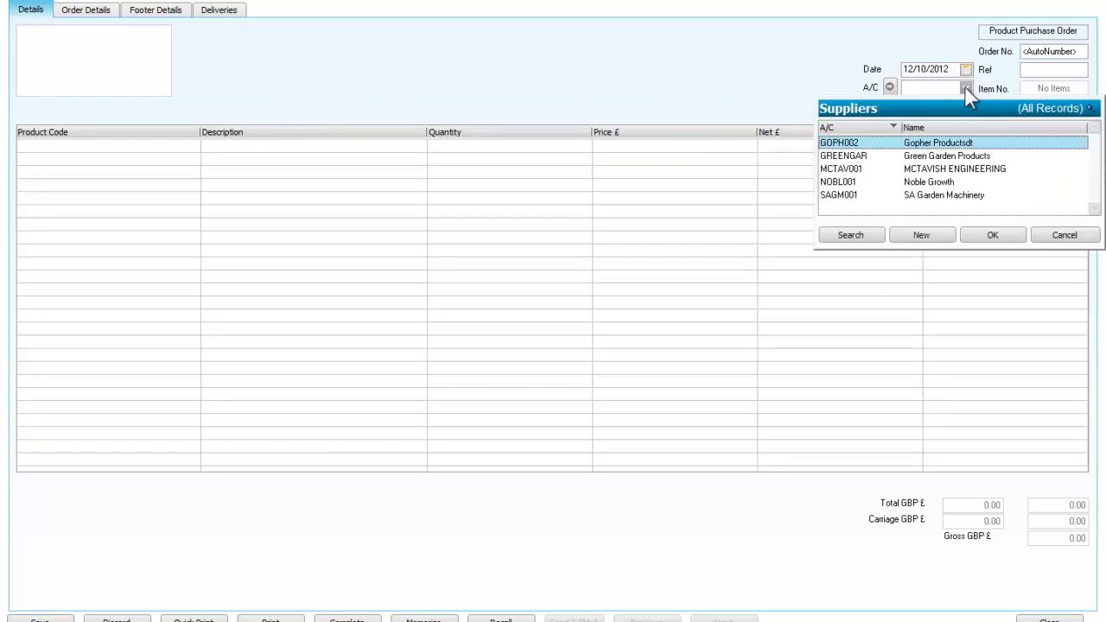
pyautogui.click(944, 169)
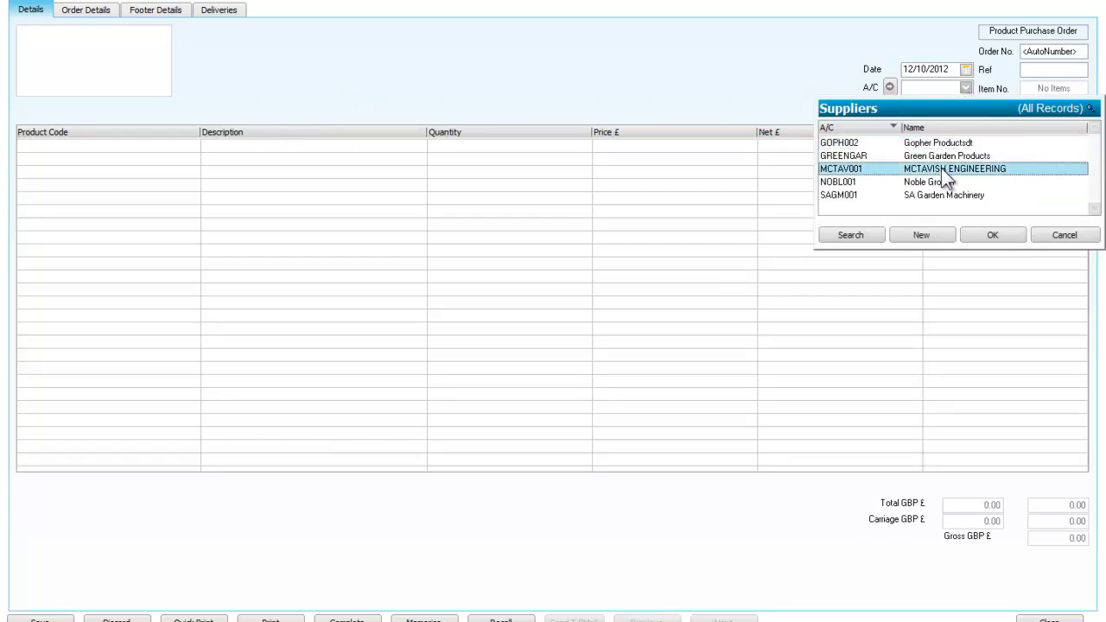
pyautogui.click(980, 236)
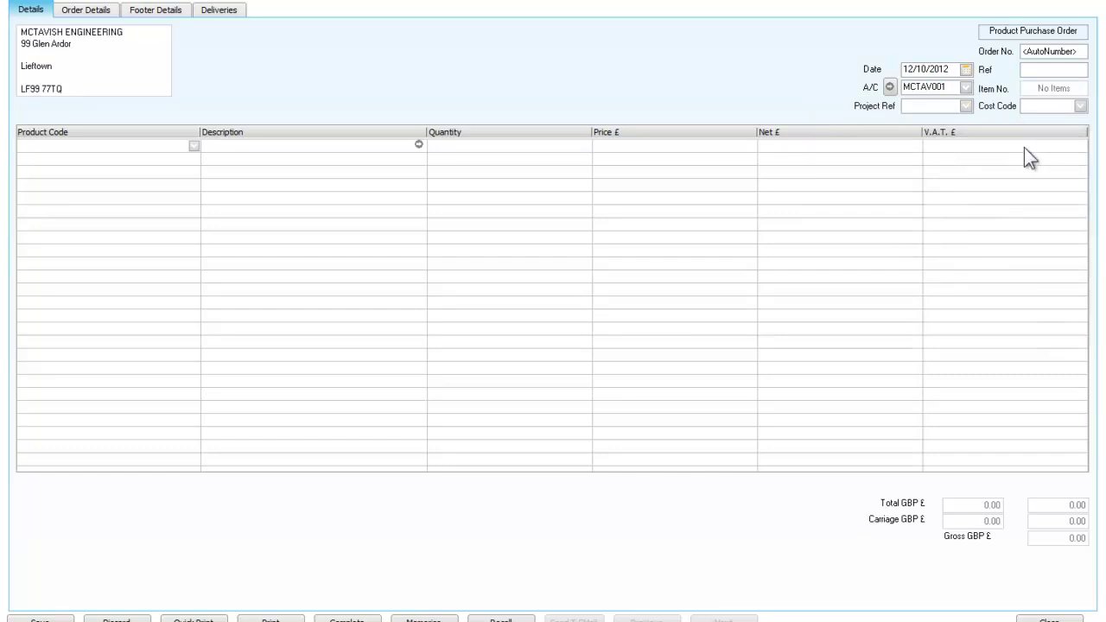
# - Enter the order reference and add MCTCHAINSAW as line one: 10 chain saws at 100.00
pyautogui.click(1031, 69)
pyautogui.write('Fred')
pyautogui.click(94, 146)
pyautogui.click(194, 146)
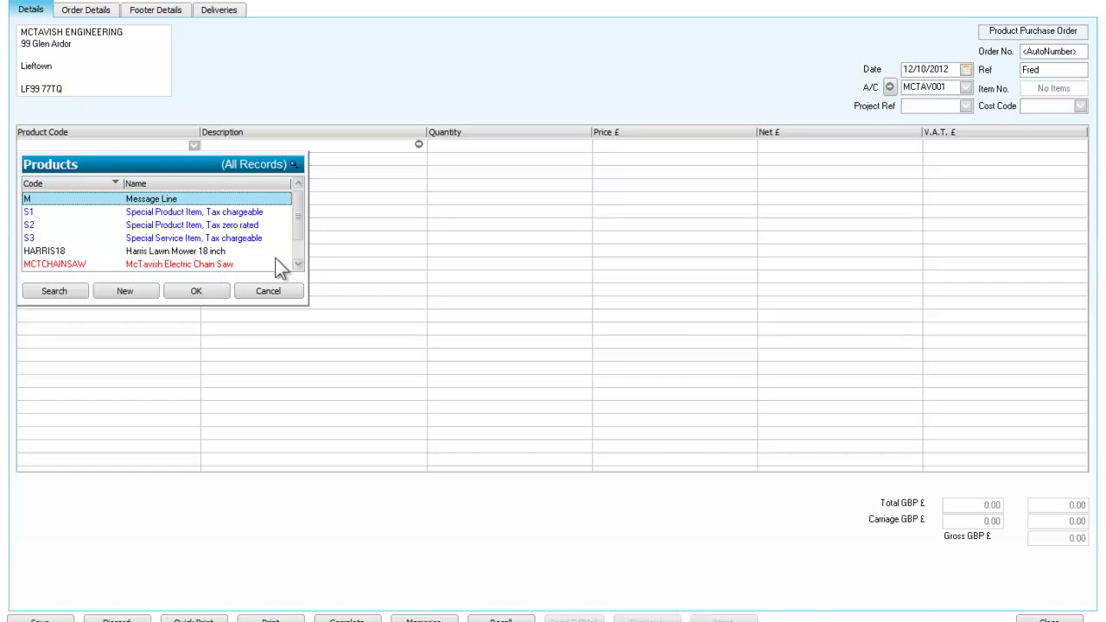
pyautogui.click(299, 264)
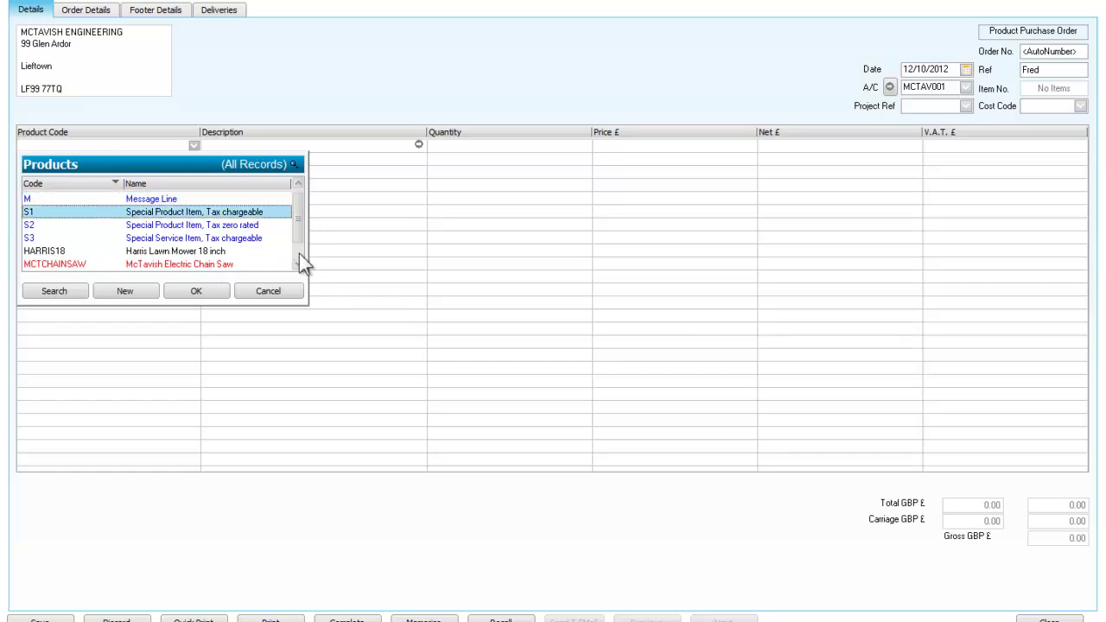
pyautogui.click(299, 252)
pyautogui.click(180, 241)
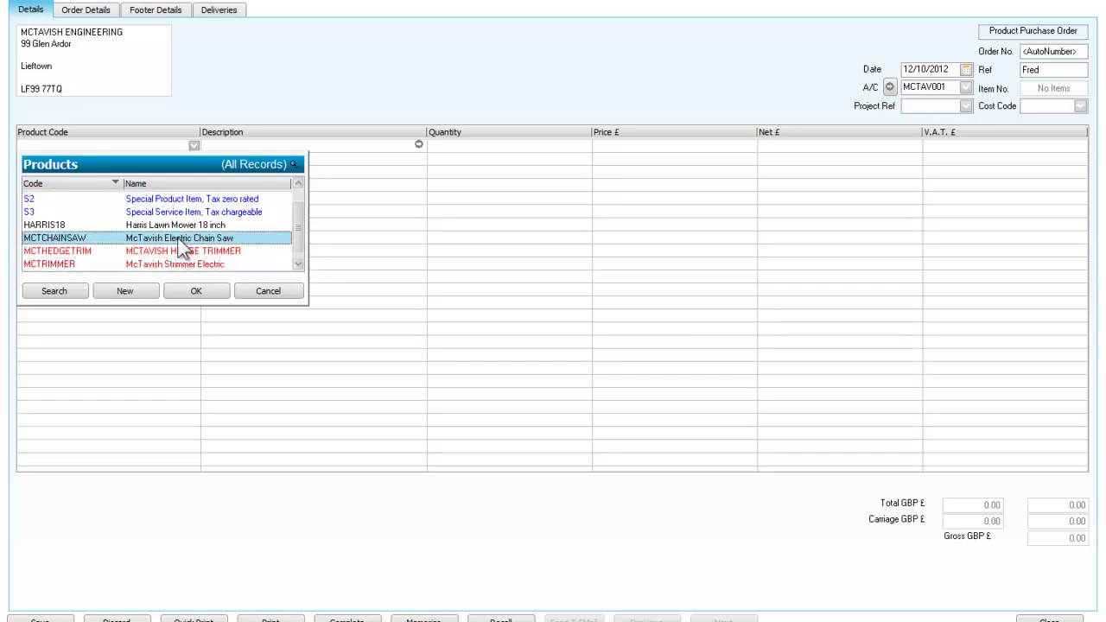
pyautogui.click(192, 291)
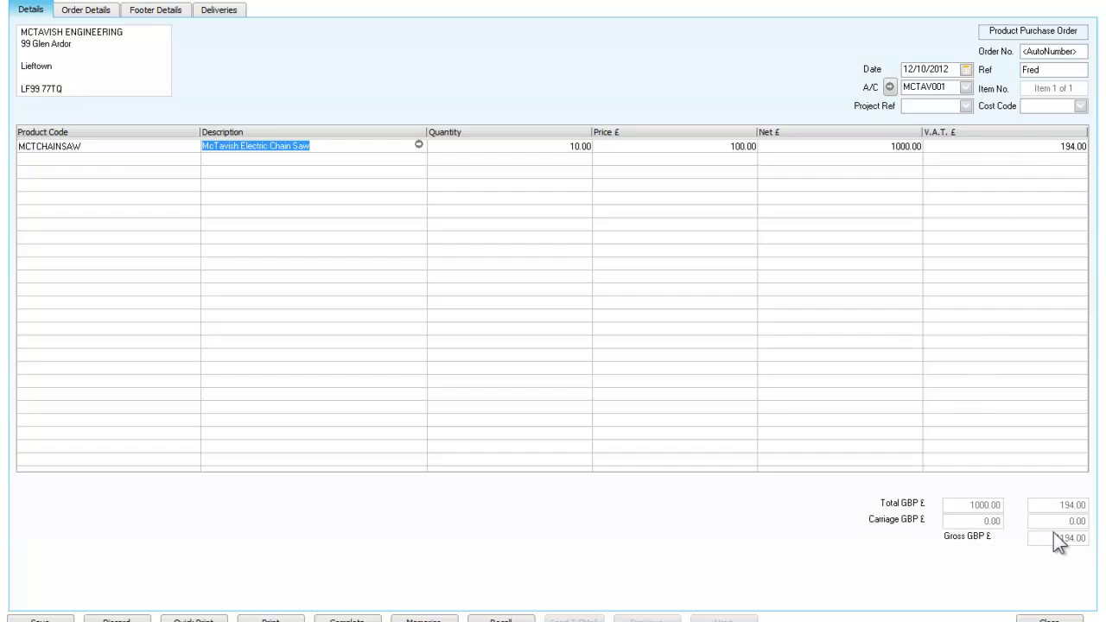
# - Add MCTHEDGETRIM as the second line: 10 hedge trimmers at 38.00
pyautogui.click(117, 159)
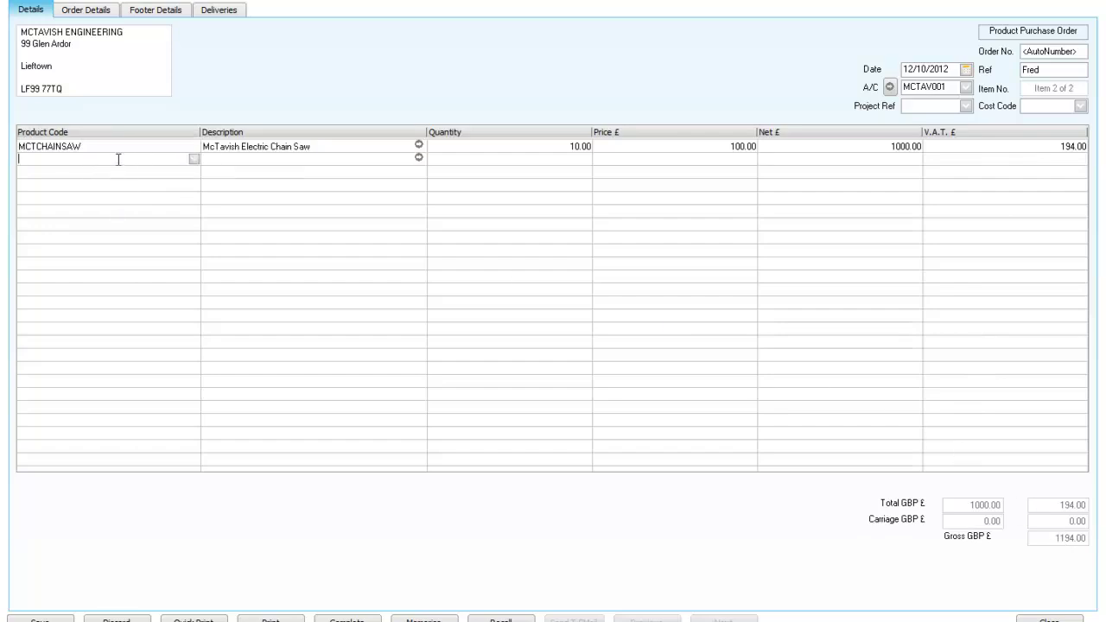
pyautogui.click(193, 159)
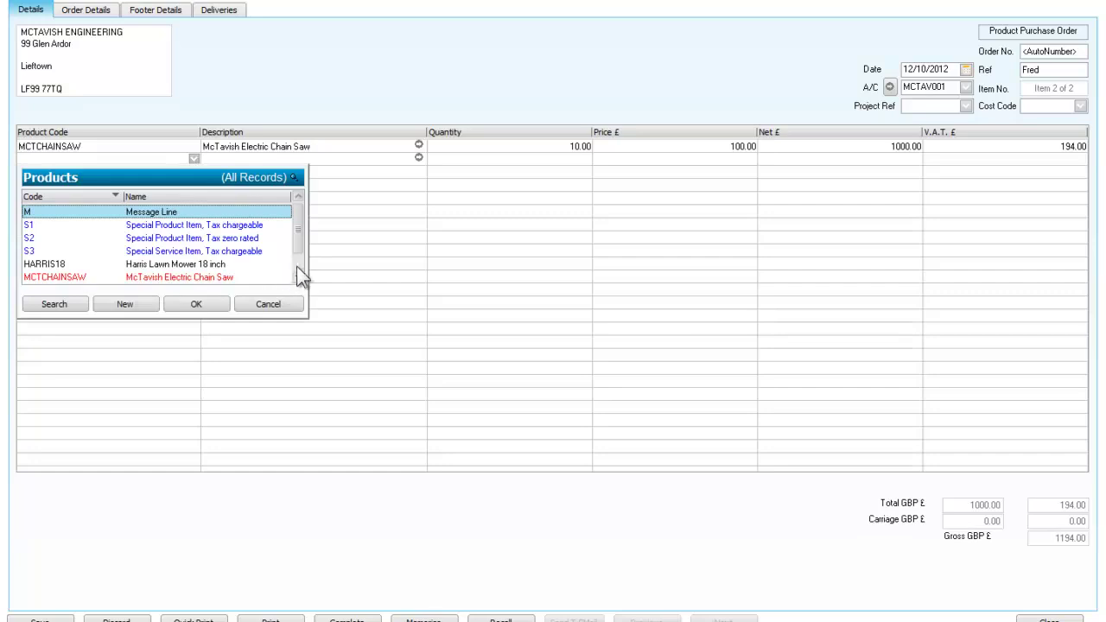
pyautogui.press('End')
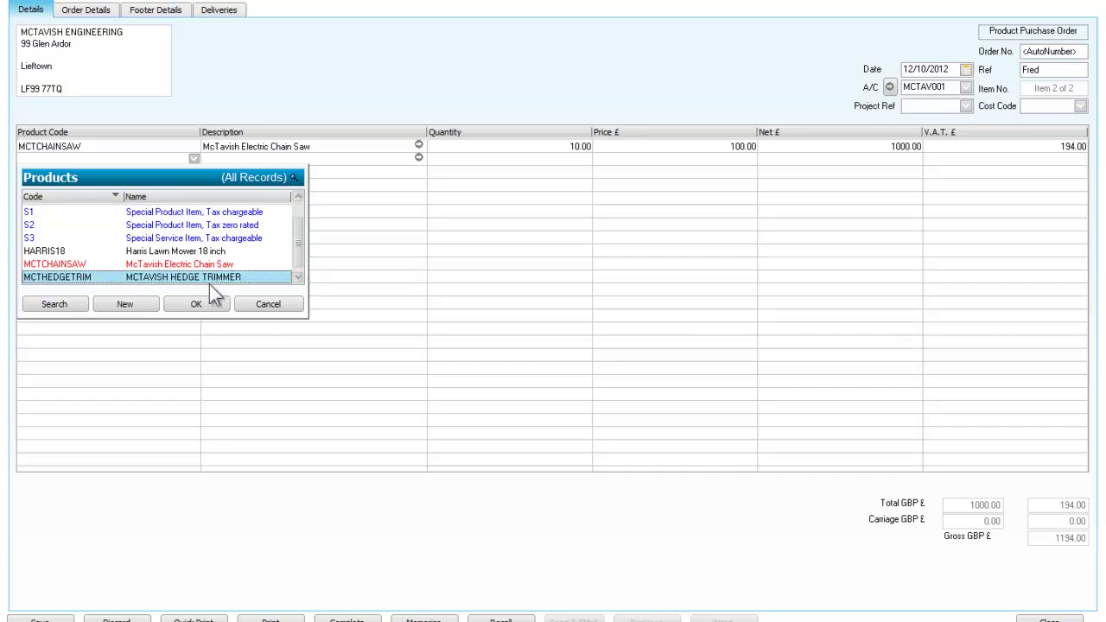
pyautogui.click(197, 305)
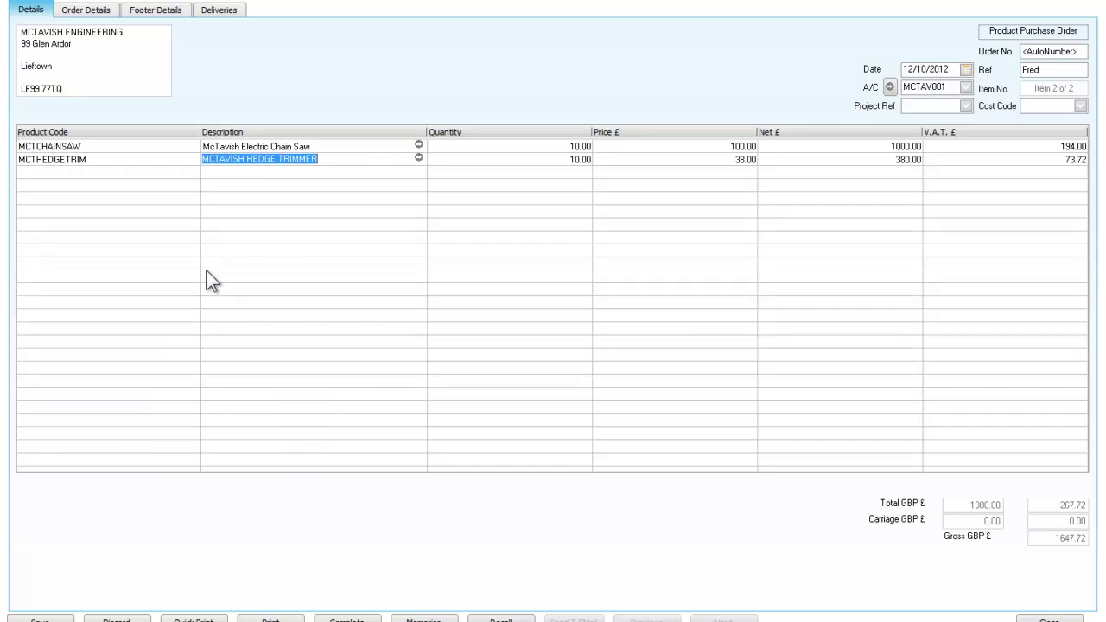
pyautogui.press('Tab')
pyautogui.press('Tab')
pyautogui.press('Tab')
pyautogui.press('Tab')
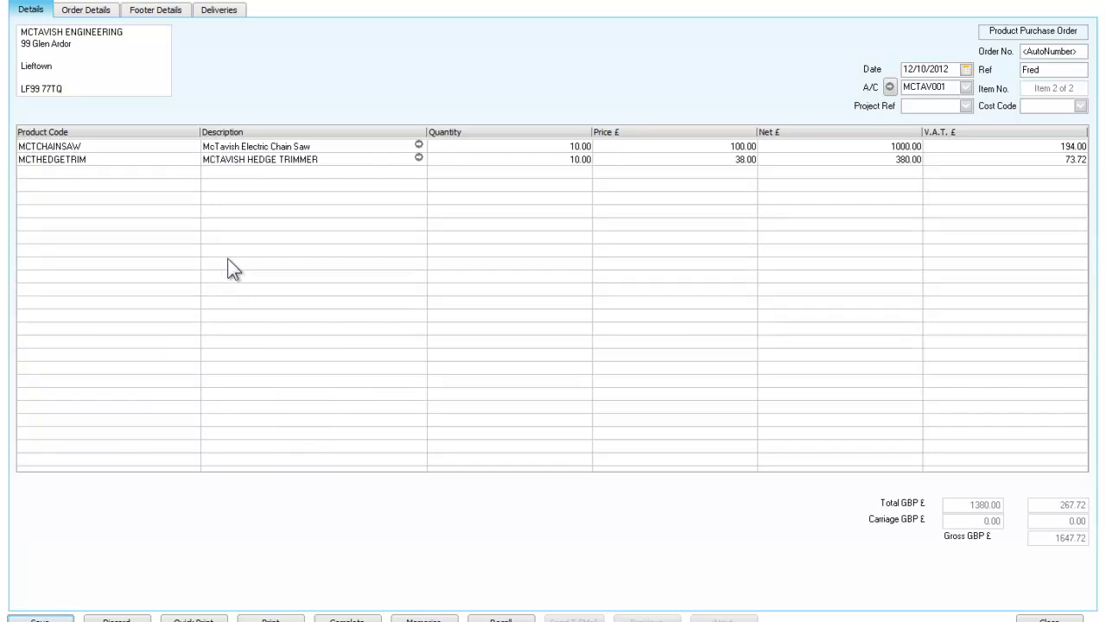
# - Add MCTRIMMER as the third line: 10 strimmers at 15.00, bringing gross to 1826.82
pyautogui.click(138, 176)
pyautogui.click(195, 172)
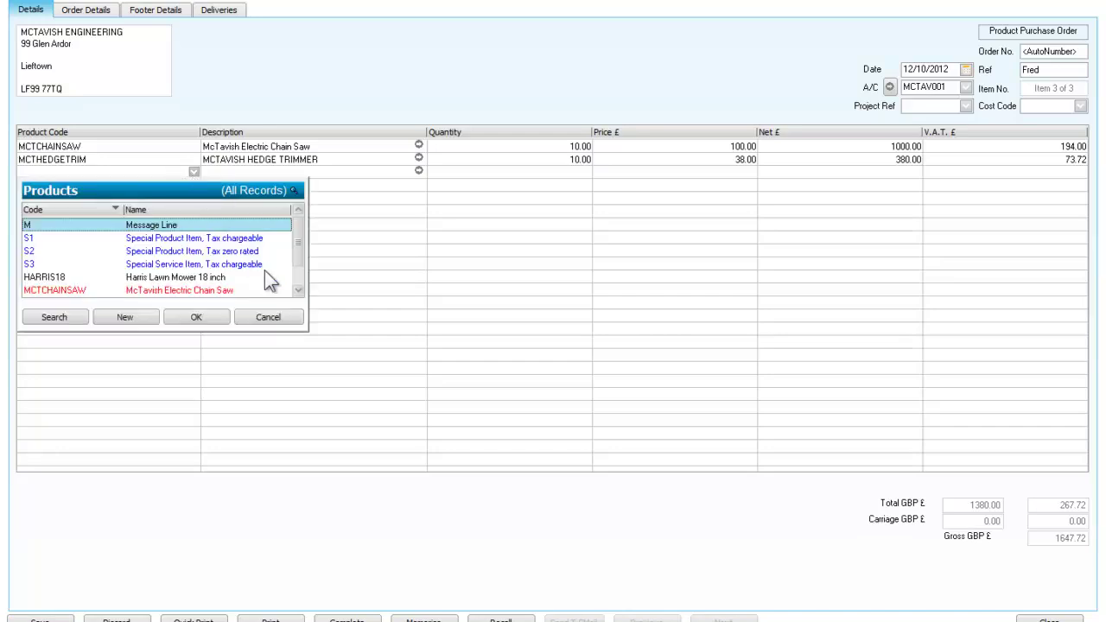
pyautogui.press('Down')
pyautogui.press('Down')
pyautogui.press('Down')
pyautogui.press('Down')
pyautogui.press('Down')
pyautogui.press('Down')
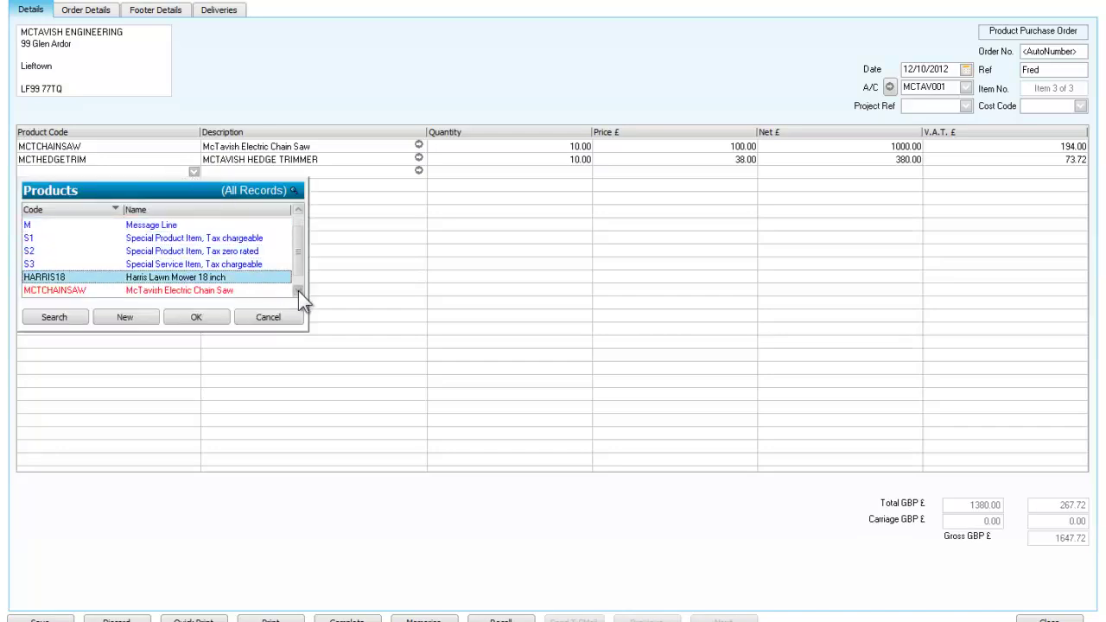
pyautogui.press('Down')
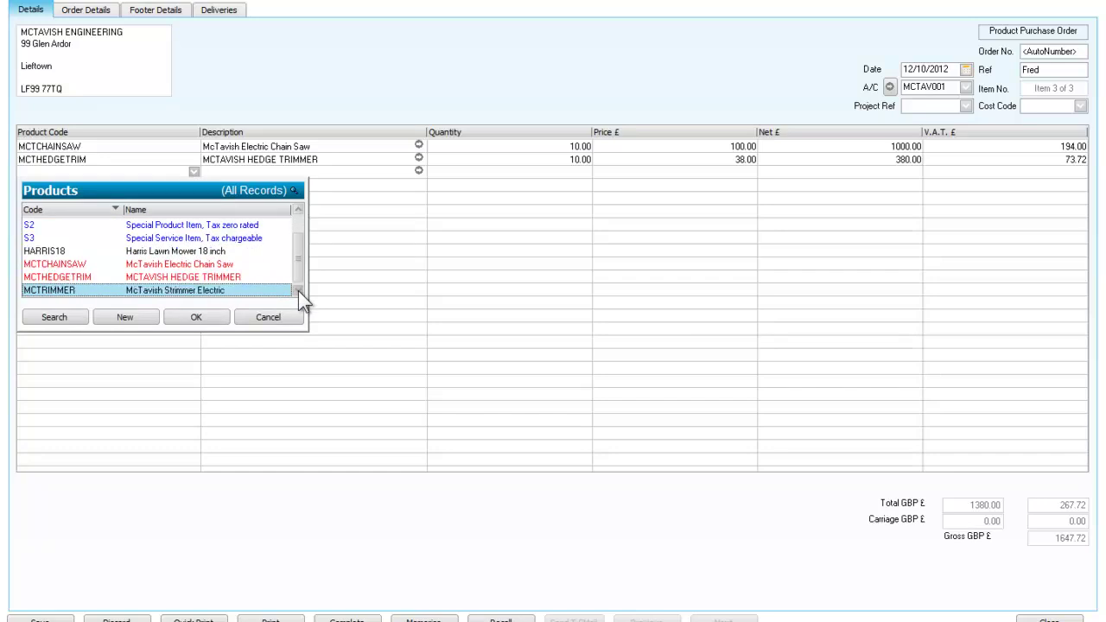
pyautogui.click(197, 317)
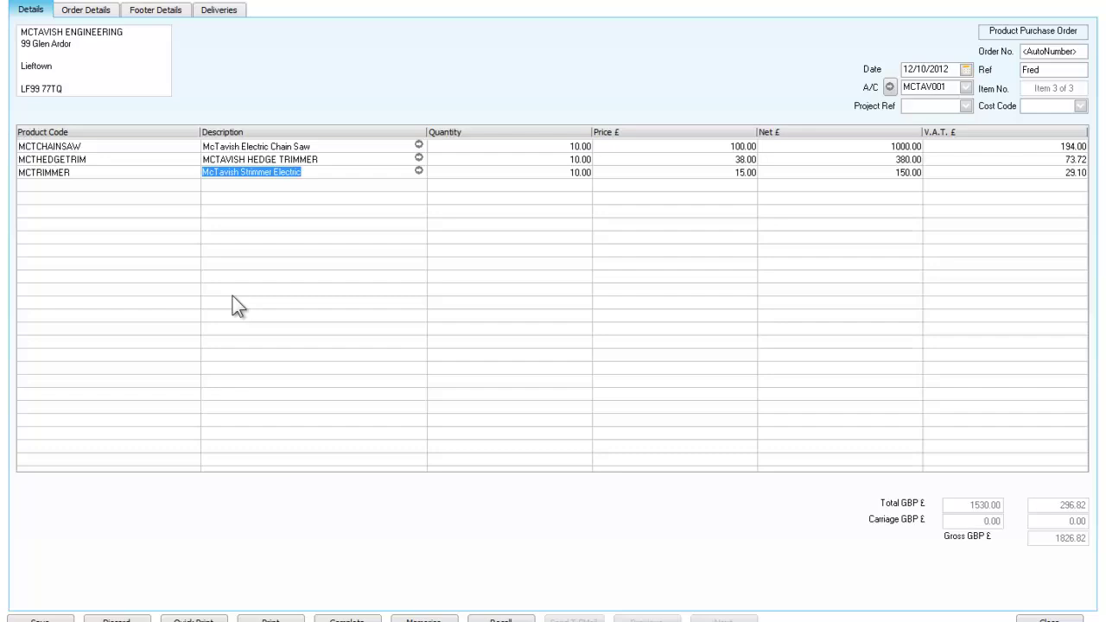
pyautogui.press('Tab')
pyautogui.press('Tab')
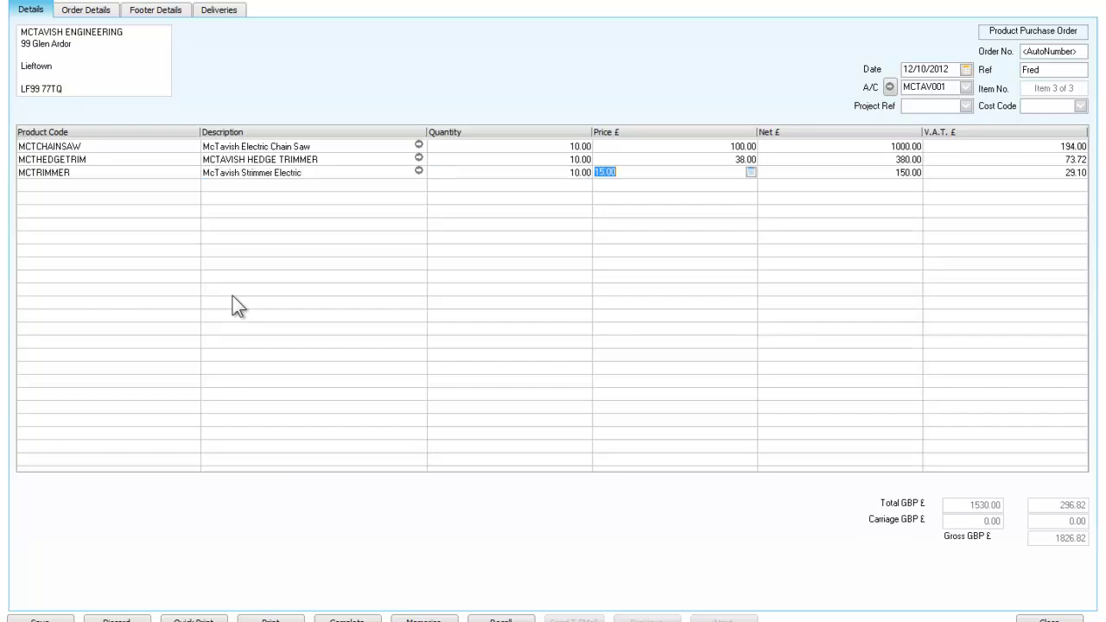
pyautogui.press('Tab')
pyautogui.press('Tab')
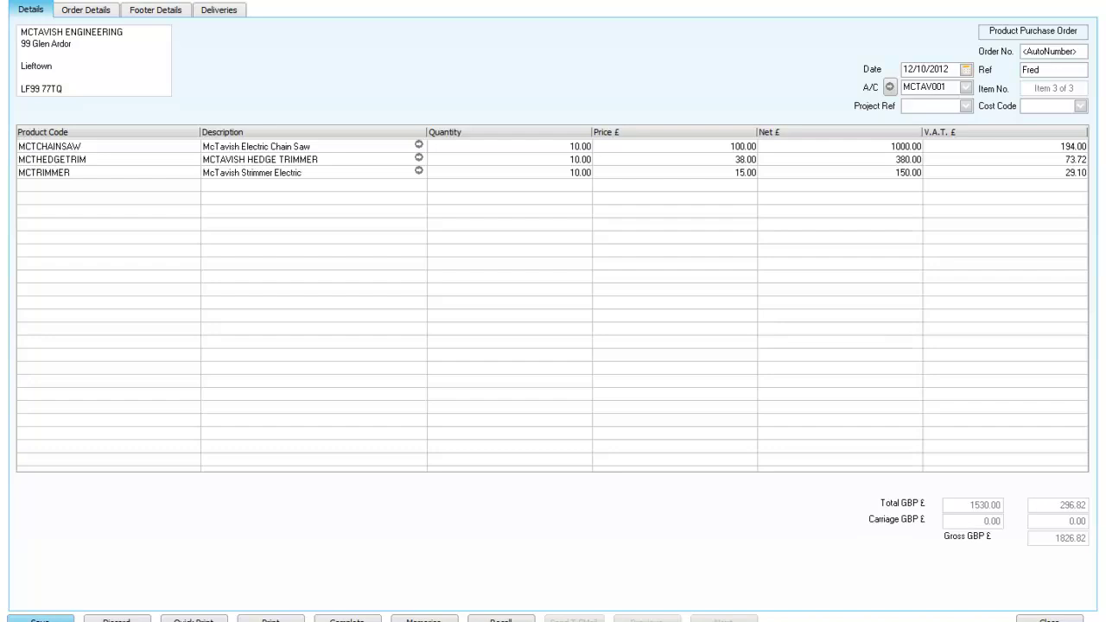
# - Save and close the order, then list orders awaiting placement, showing order 2 for 1826.82
pyautogui.click(40, 619)
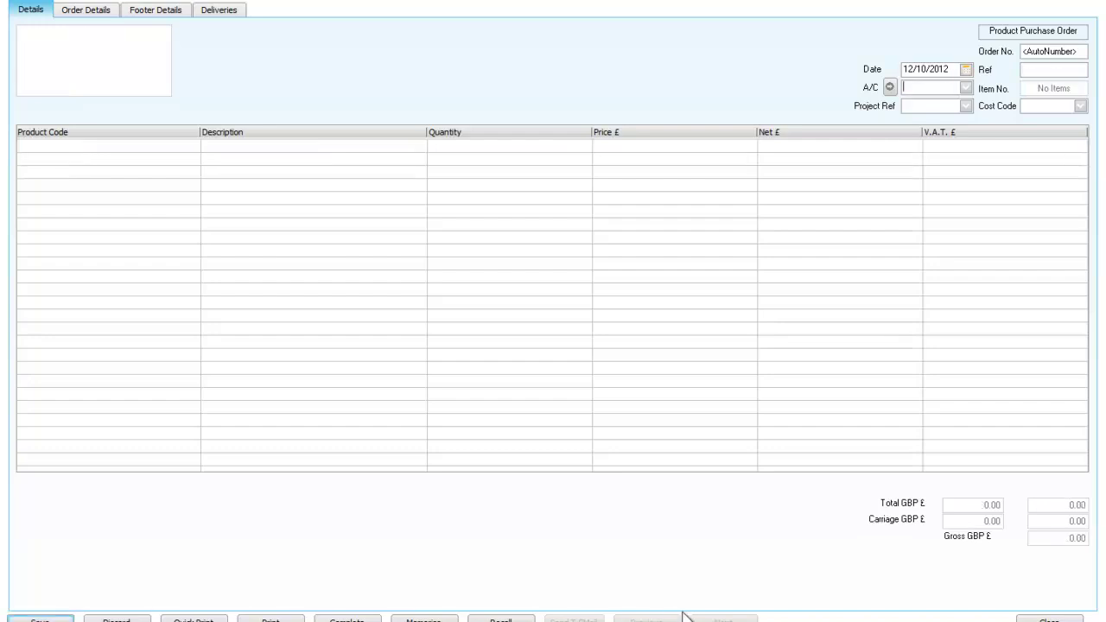
pyautogui.click(1049, 618)
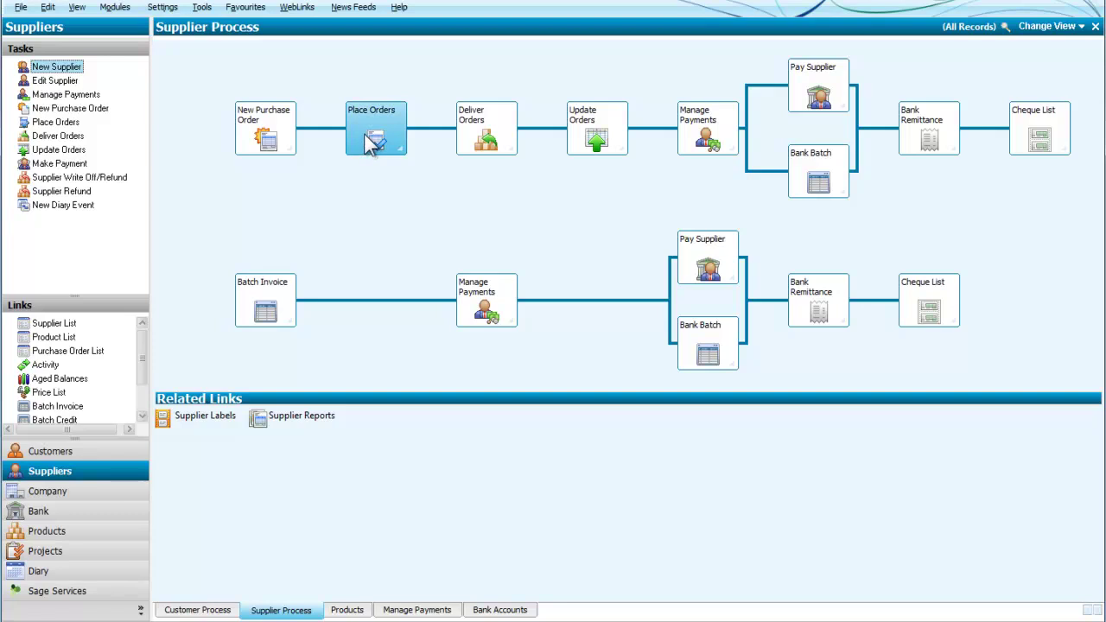
pyautogui.click(402, 158)
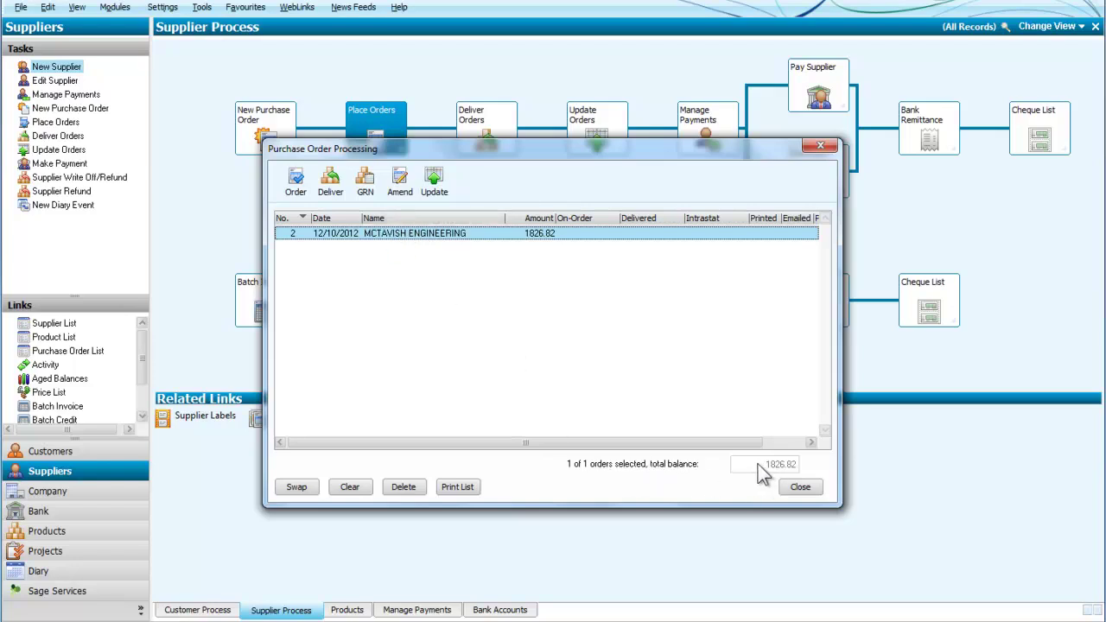
# - Place the McTavish order on-order, agreeing to print it
pyautogui.click(296, 183)
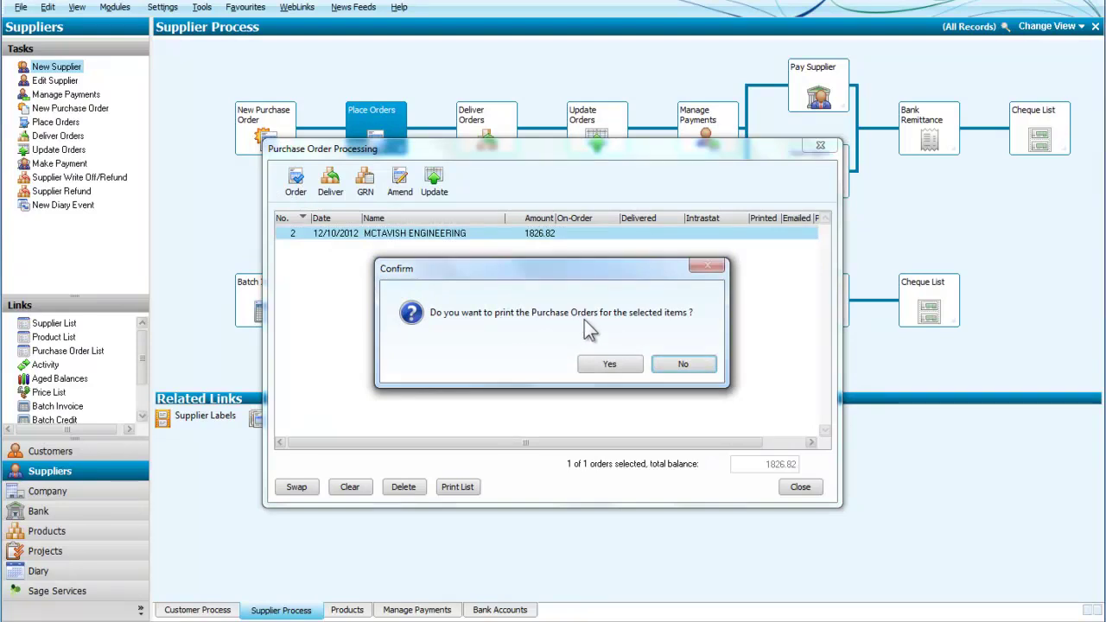
pyautogui.click(610, 363)
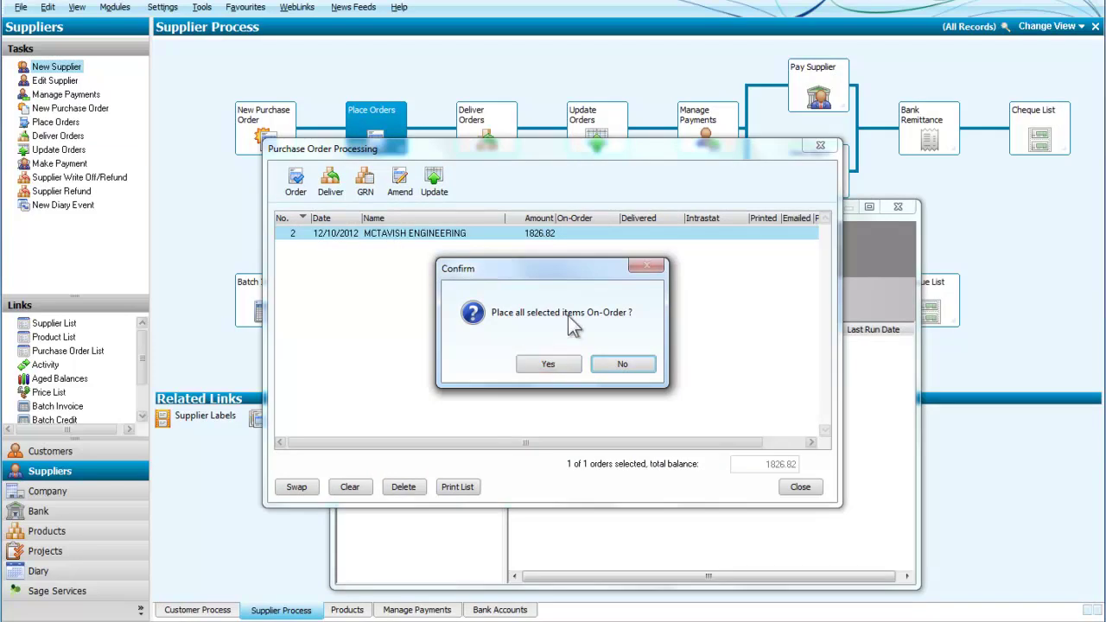
pyautogui.click(558, 366)
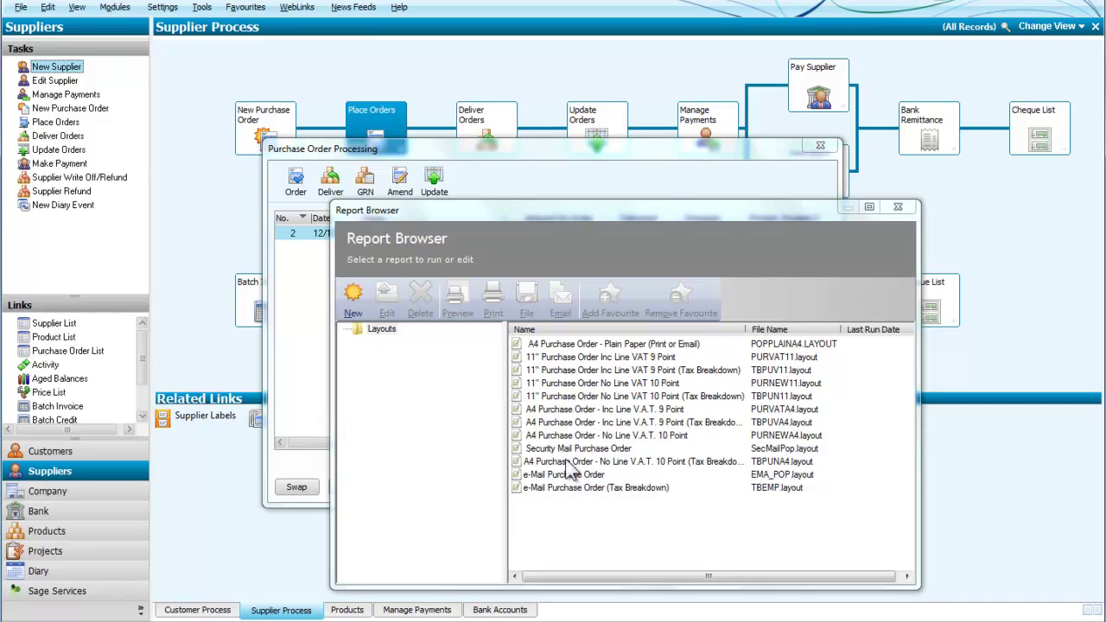
# - Preview order 2 on the 'A4 Purchase Order - Plain Paper (Print or Email)' layout
pyautogui.click(570, 344)
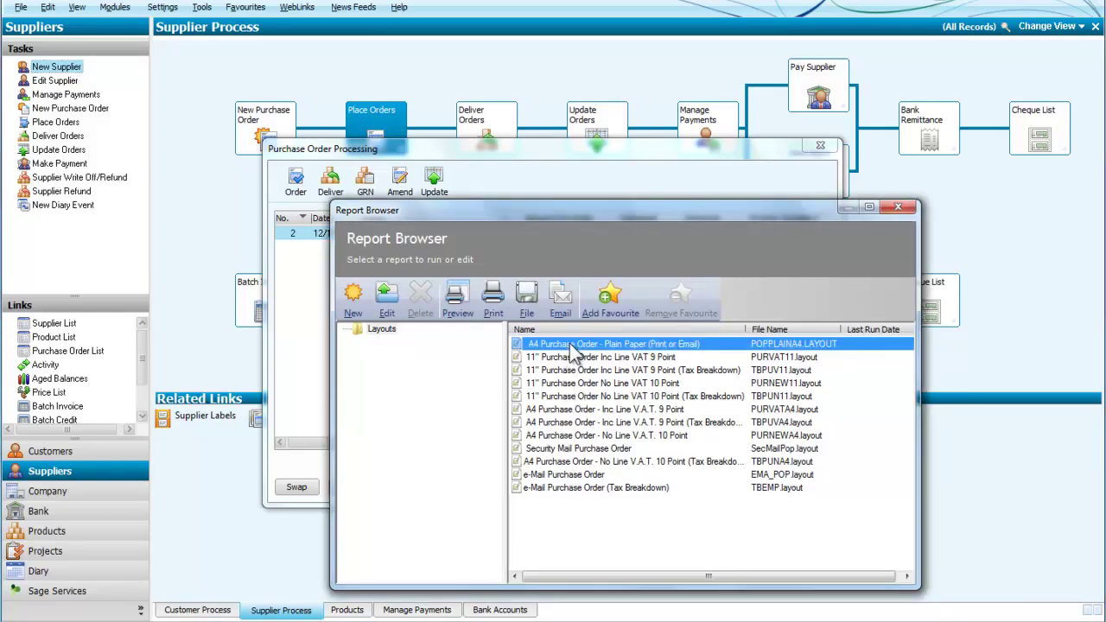
pyautogui.click(458, 302)
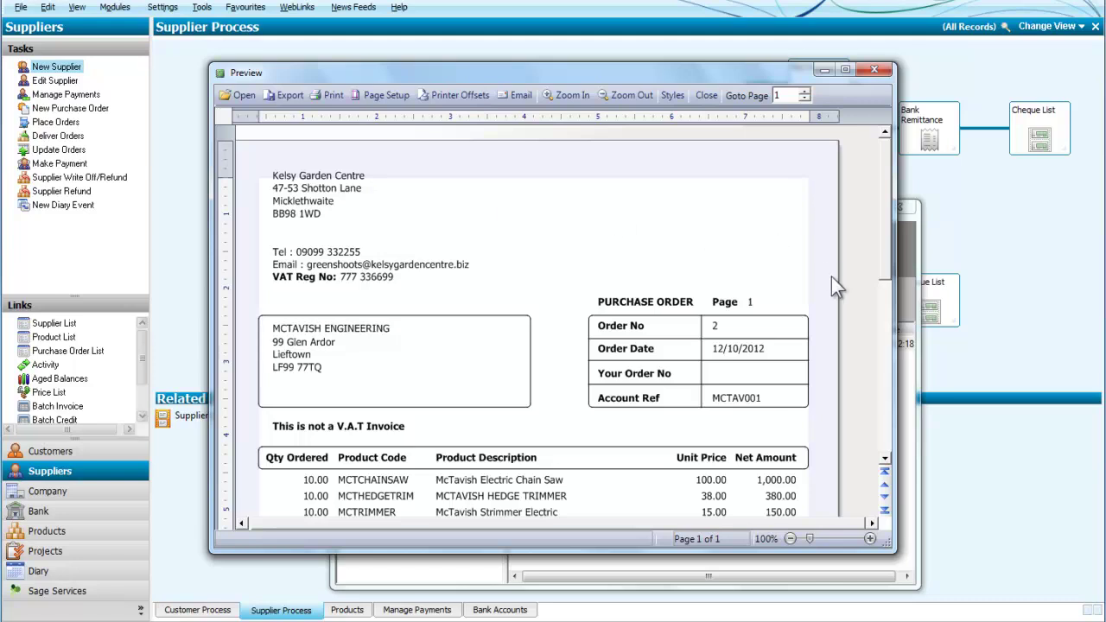
pyautogui.moveTo(880, 269); pyautogui.dragTo(884, 355)
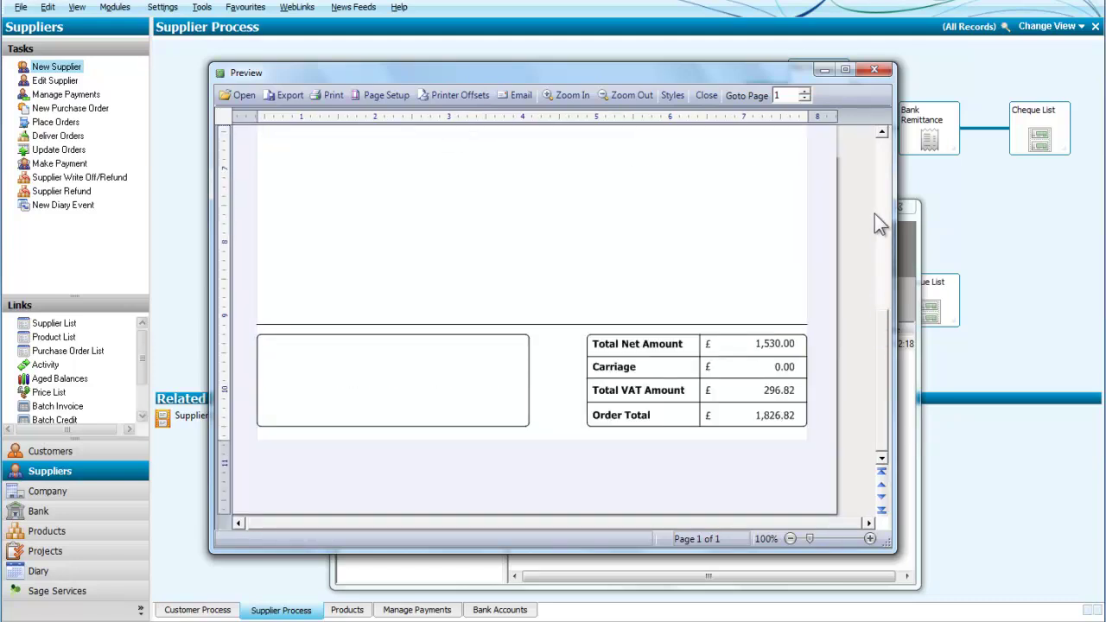
pyautogui.click(881, 165)
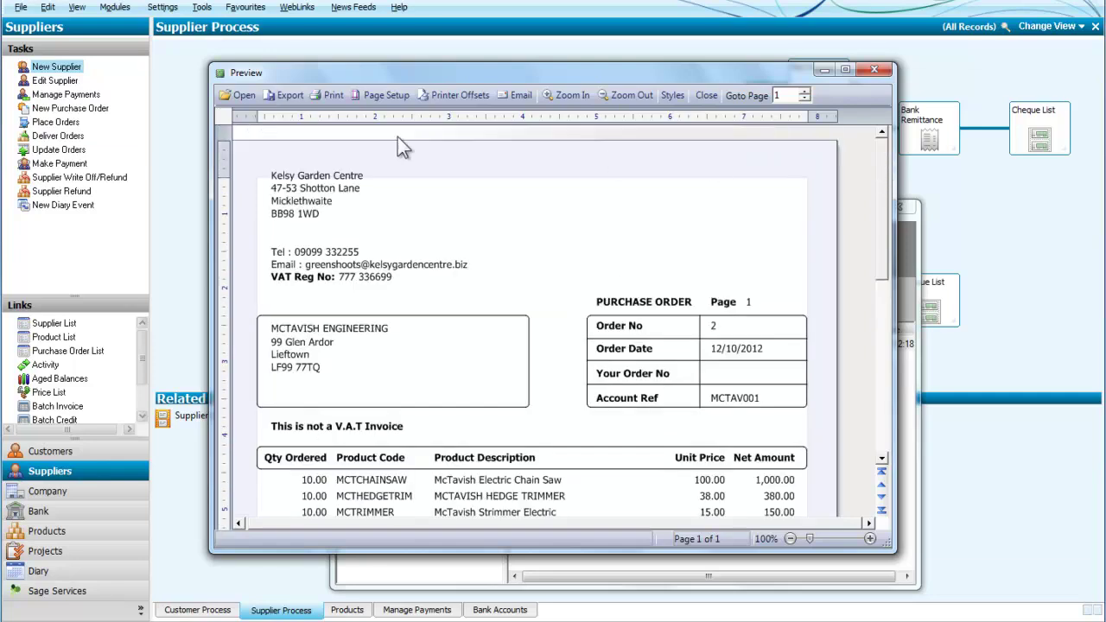
# - Print the order to Microsoft XPS Document Writer as file 'McTavish order'
pyautogui.click(321, 94)
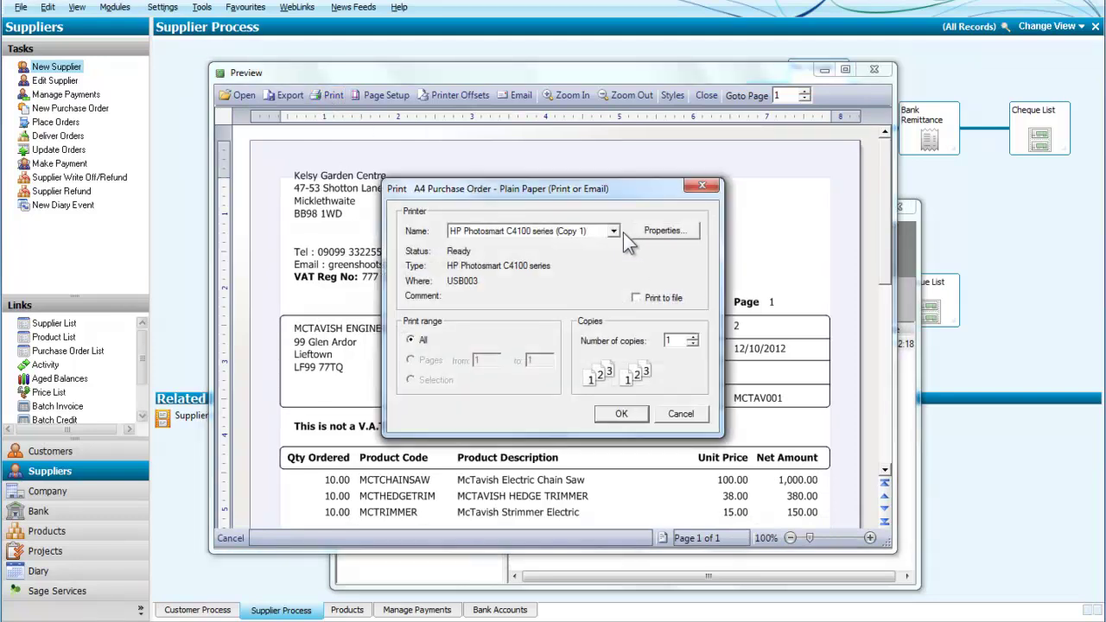
pyautogui.click(613, 232)
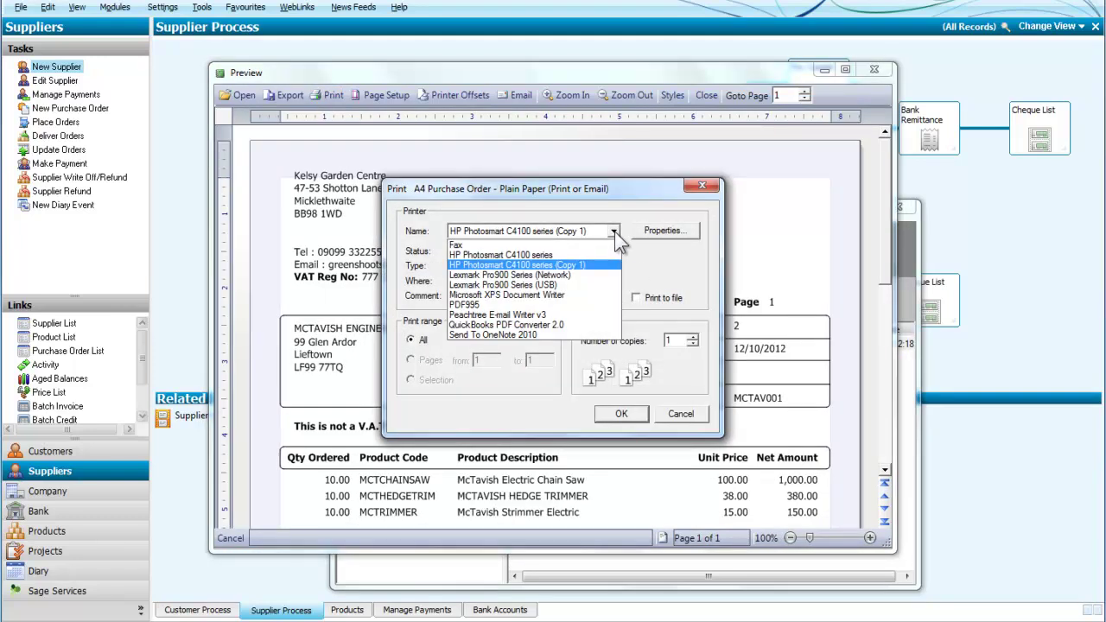
pyautogui.click(532, 295)
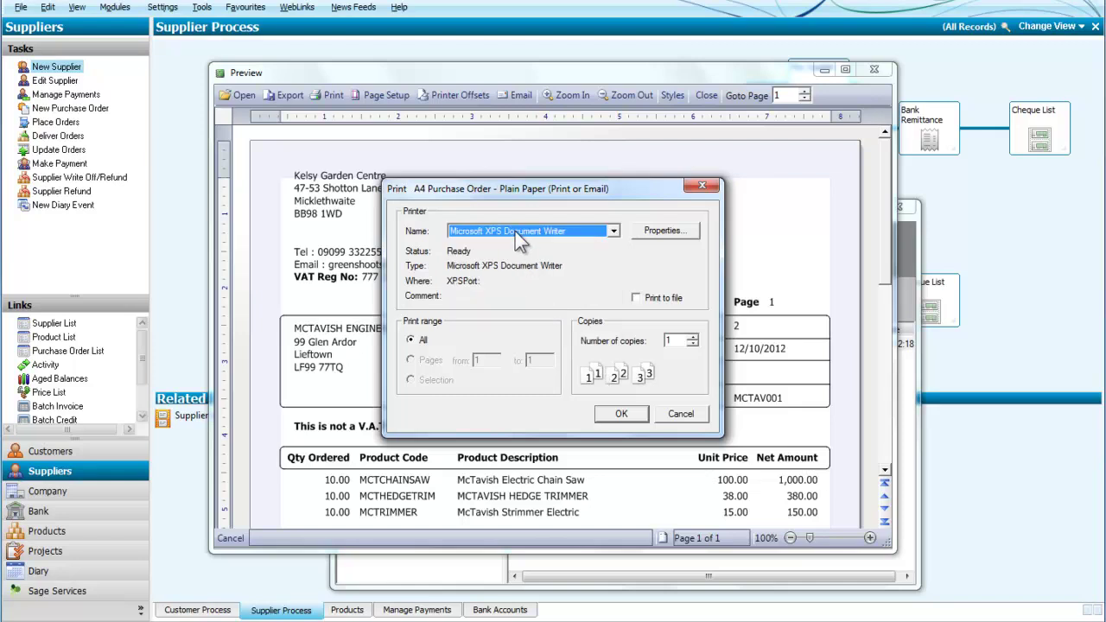
pyautogui.click(622, 414)
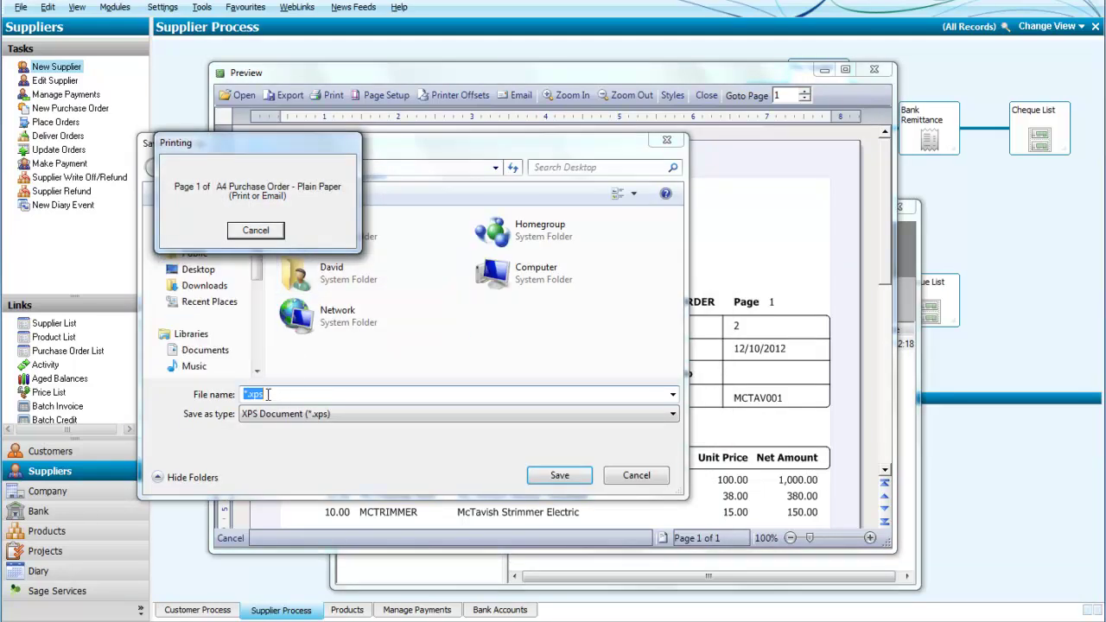
pyautogui.click(269, 394)
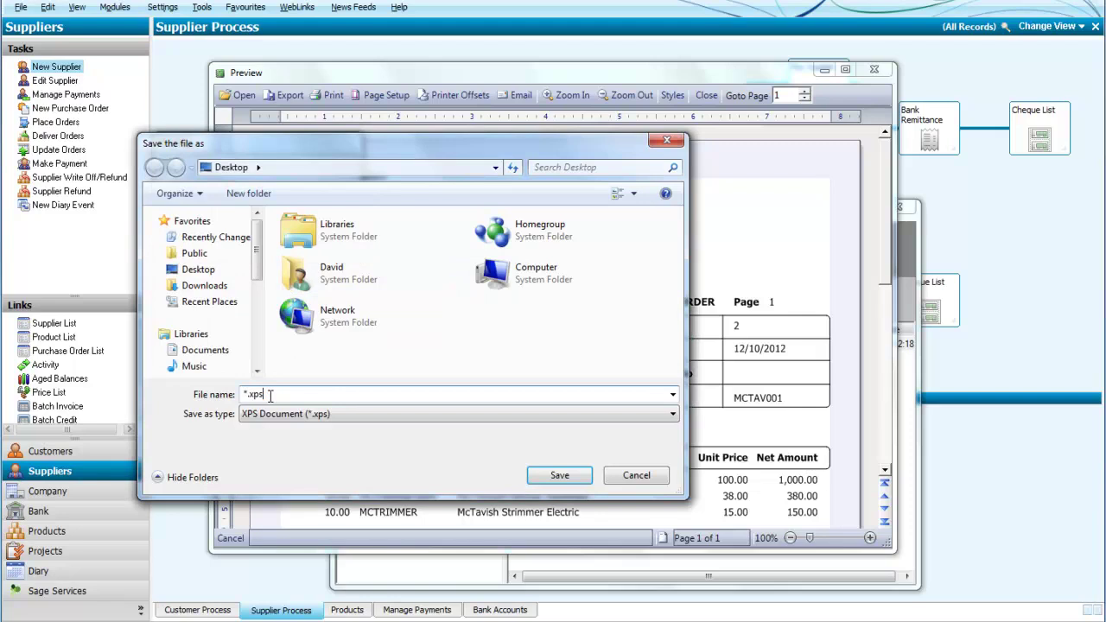
pyautogui.press('BackSpace')
pyautogui.press('BackSpace')
pyautogui.press('BackSpace')
pyautogui.press('BackSpace')
pyautogui.press('BackSpace')
pyautogui.write('McTavish order')
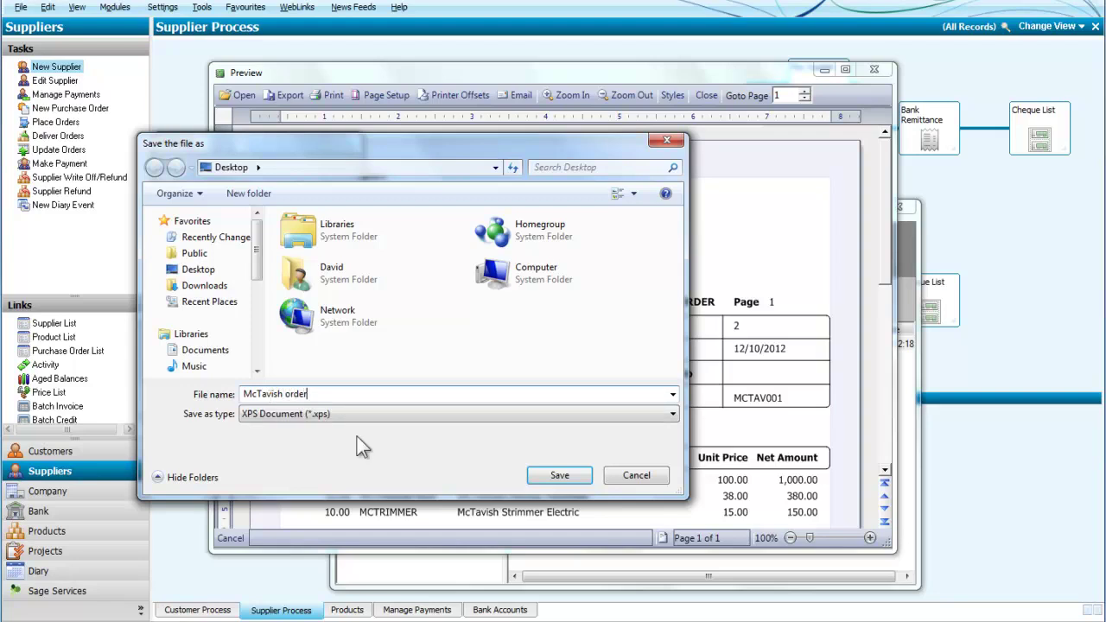
pyautogui.click(557, 476)
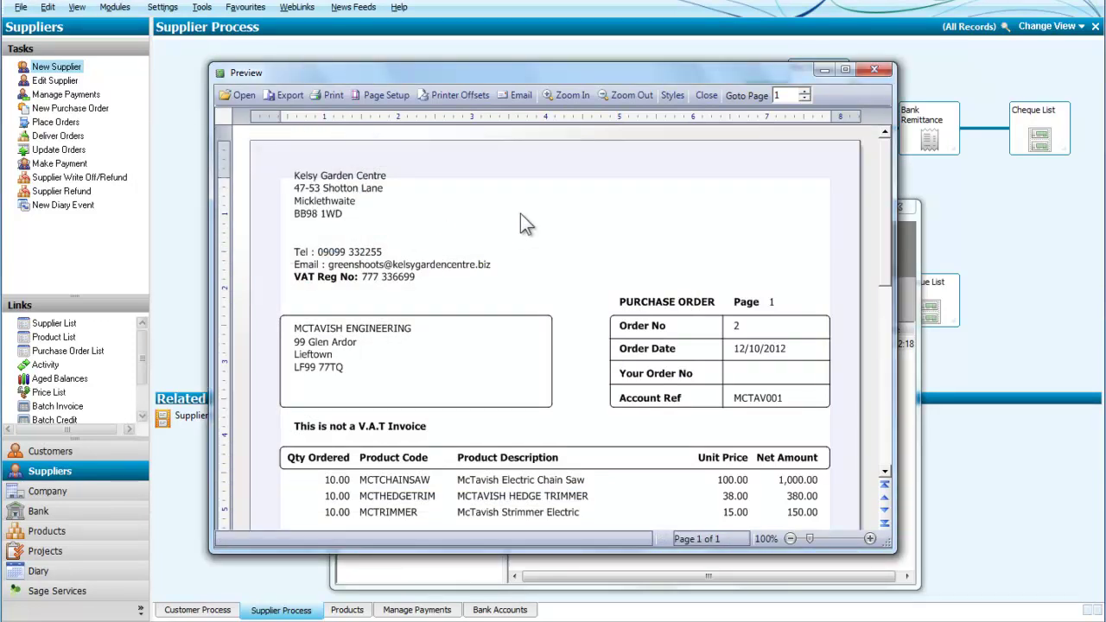
# - Close the preview, Report Browser and Purchase Order Processing windows
pyautogui.click(871, 69)
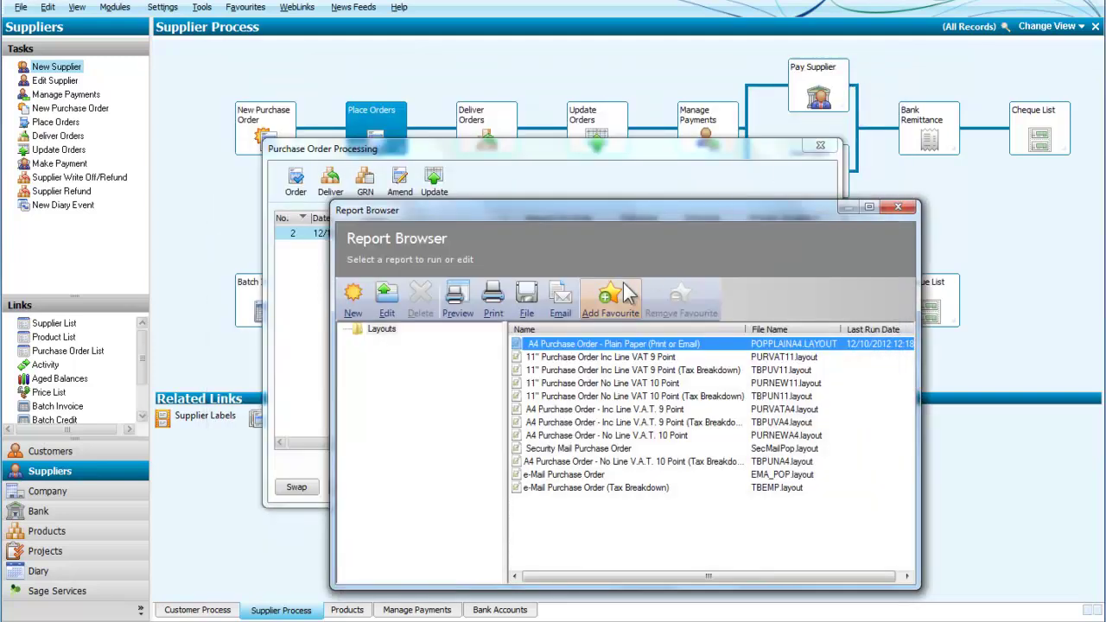
pyautogui.click(897, 207)
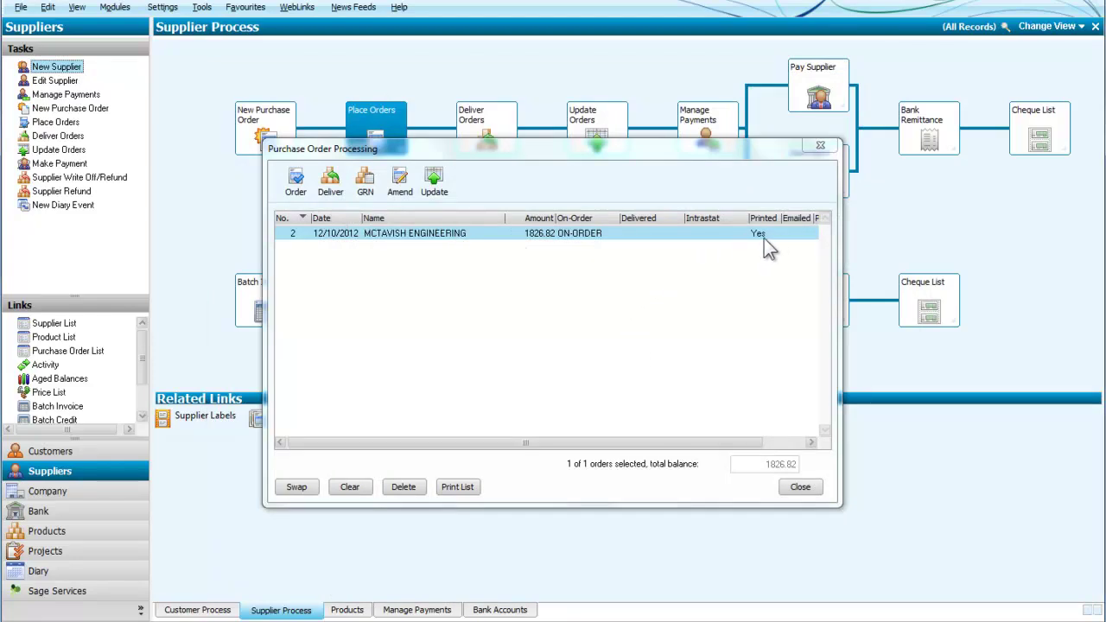
pyautogui.click(793, 488)
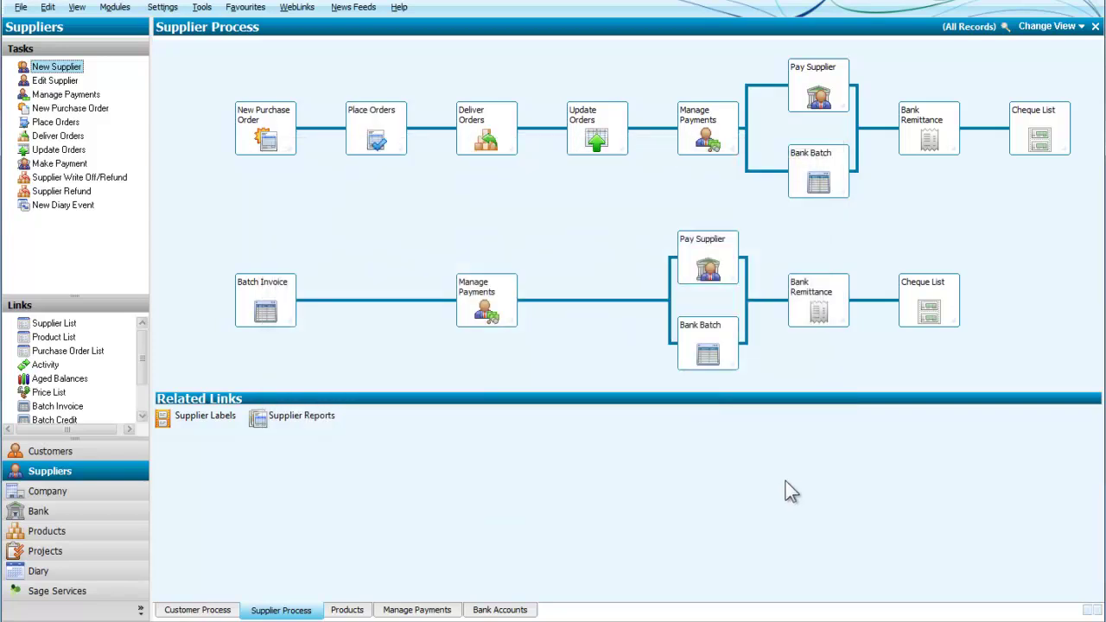